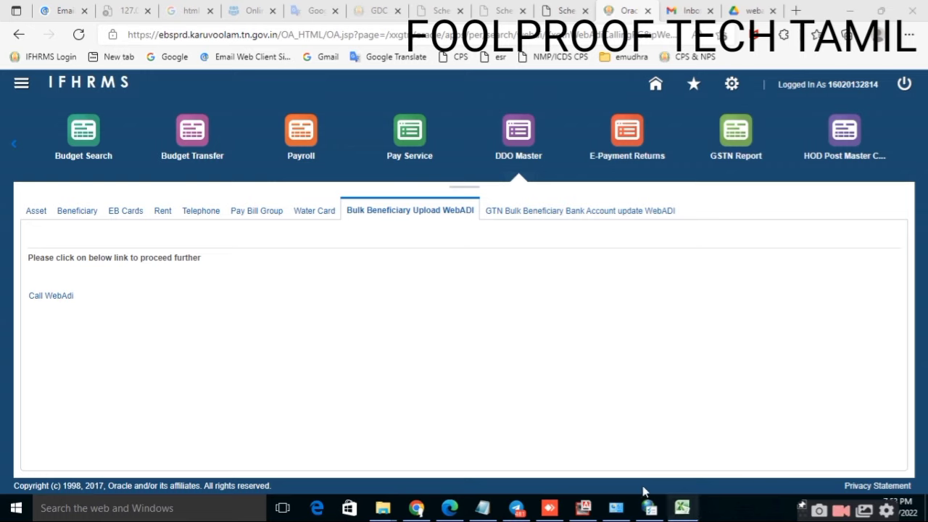
Switch to Excel and check the Trust Center's macro settings, including trusted access to the VBA project object model.
left_click(682, 508)
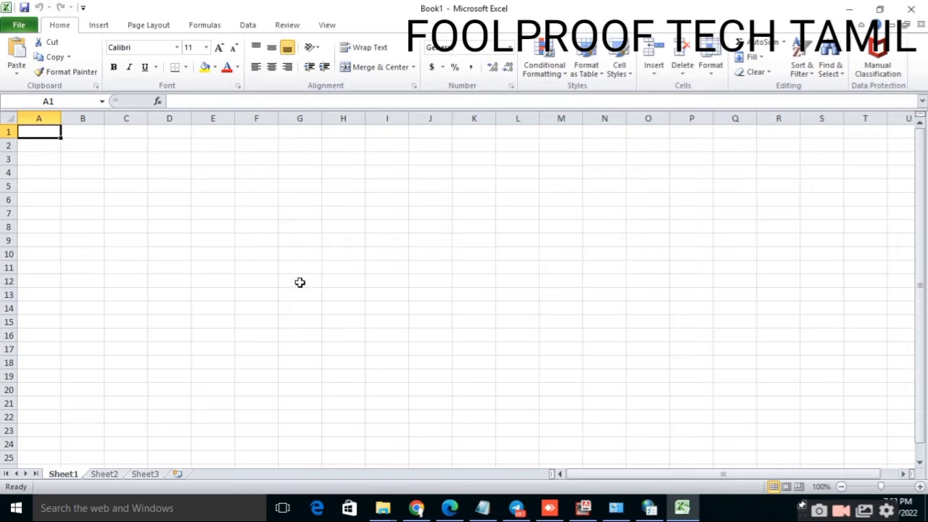
left_click(19, 25)
left_click(33, 280)
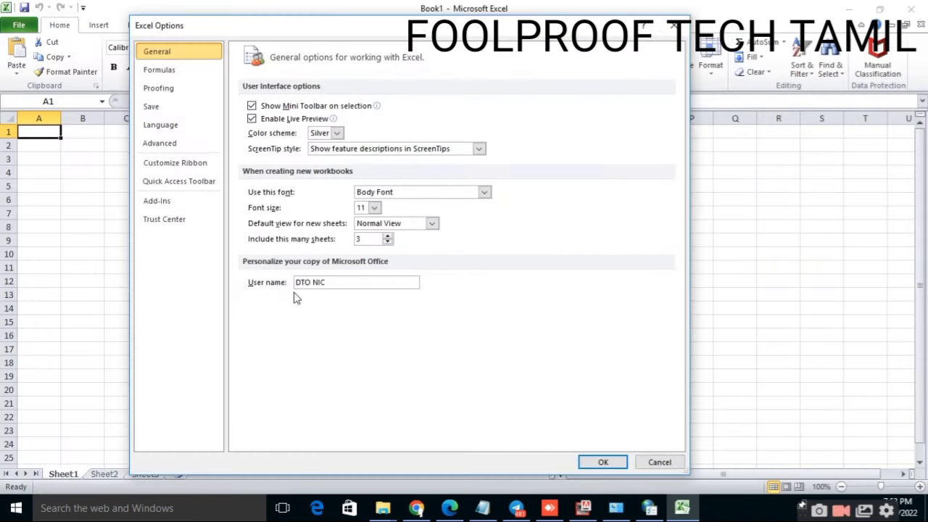
left_click(162, 227)
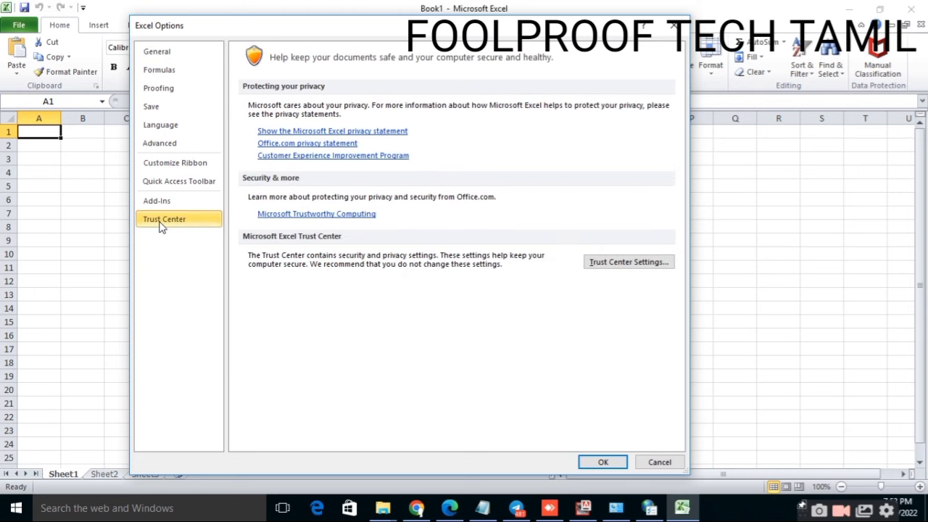
left_click(628, 265)
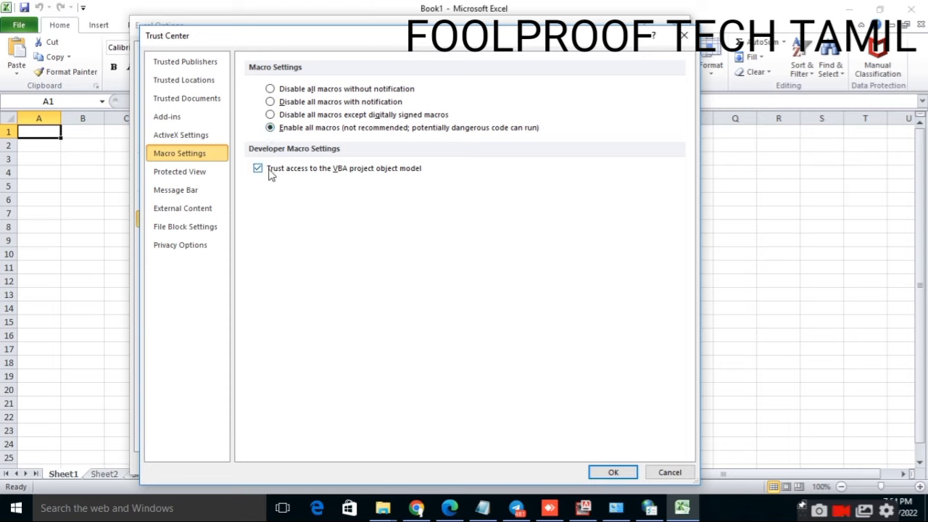
Check the Trust Center's Protected View options, accept the Excel options and return to the browser.
left_click(189, 179)
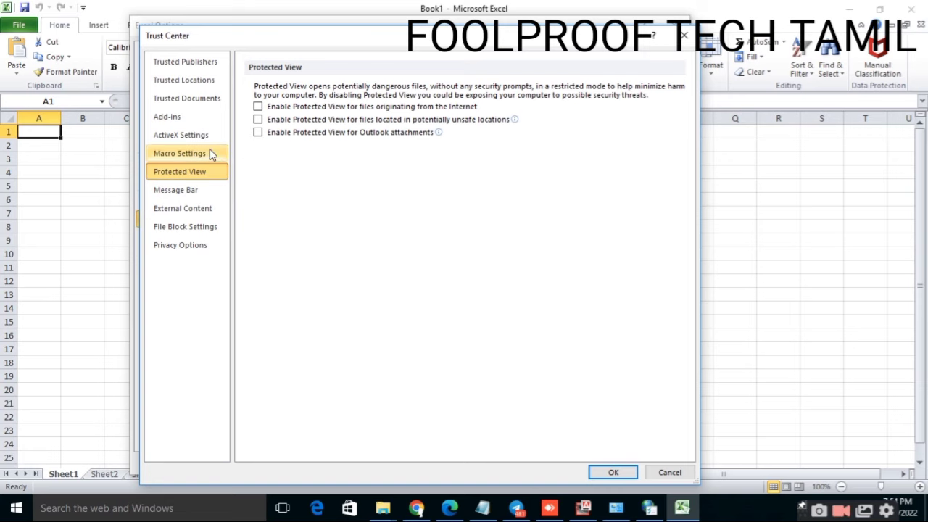
left_click(613, 472)
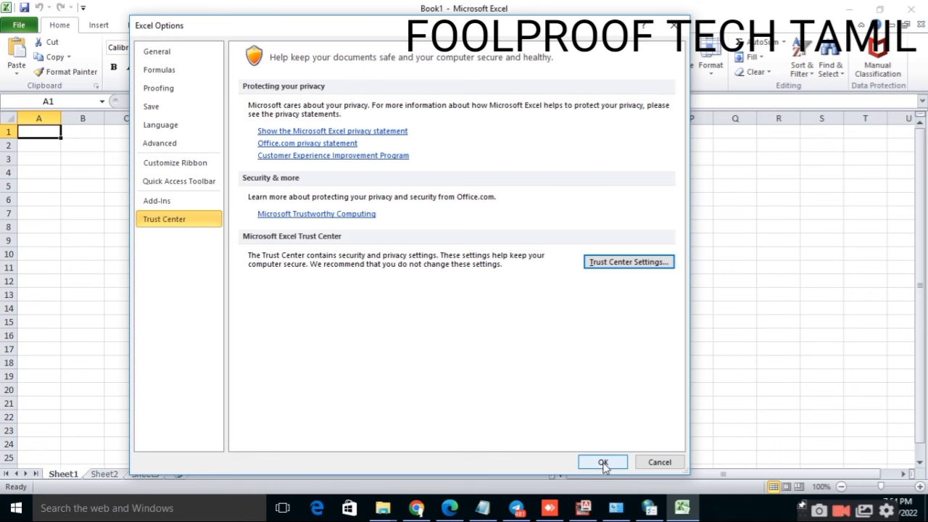
left_click(603, 462)
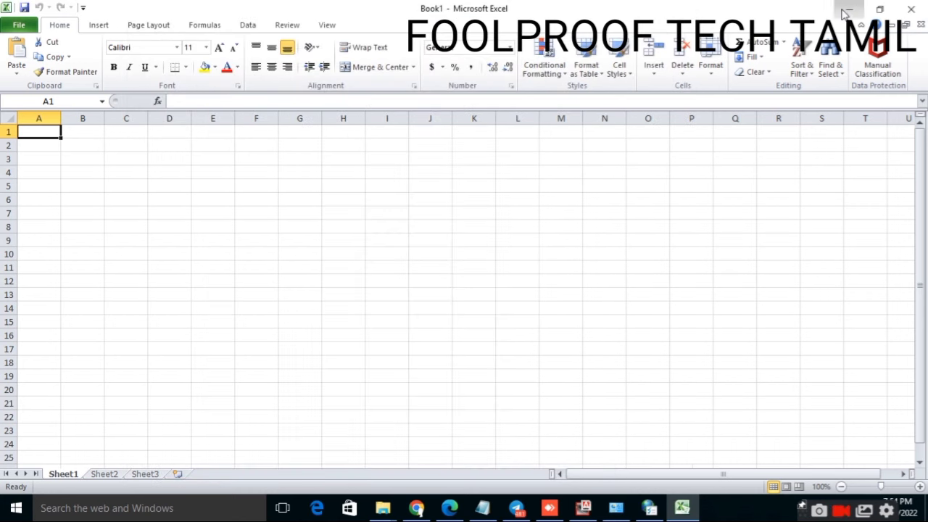
left_click(846, 10)
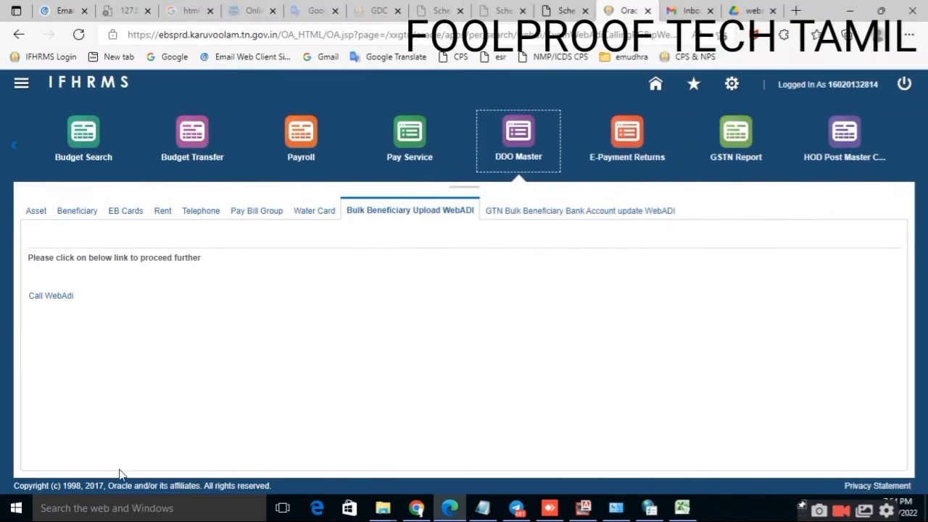
Search Windows for "control panel" and open the Internet Options from its Network and Internet category.
left_click(106, 509)
type("c")
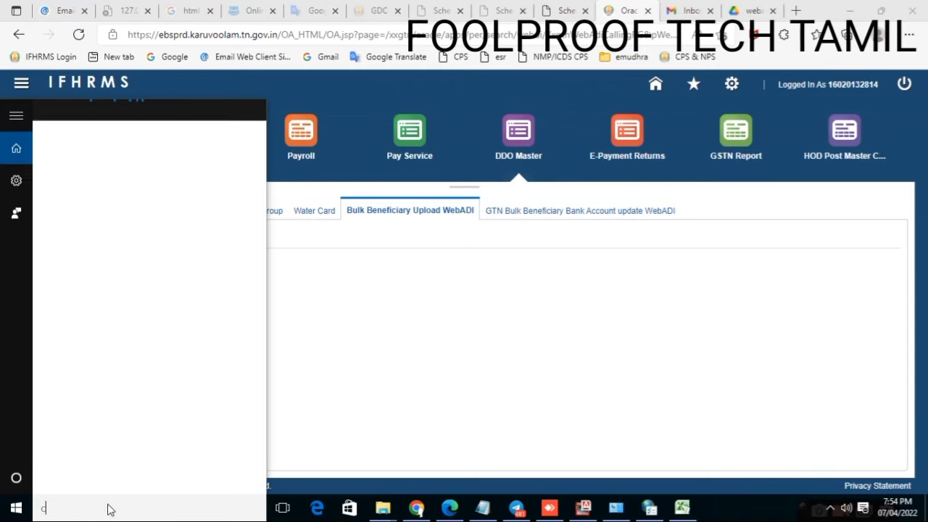
type("ontrol panel")
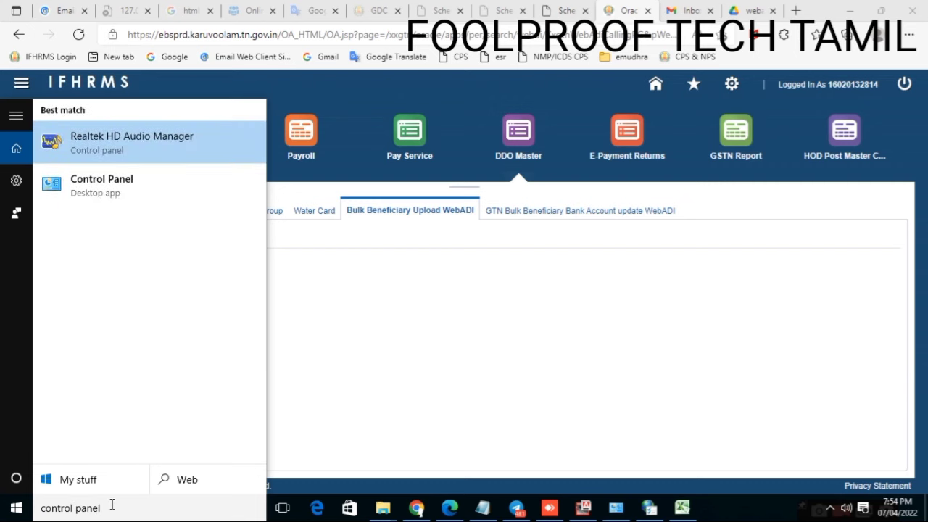
left_click(128, 188)
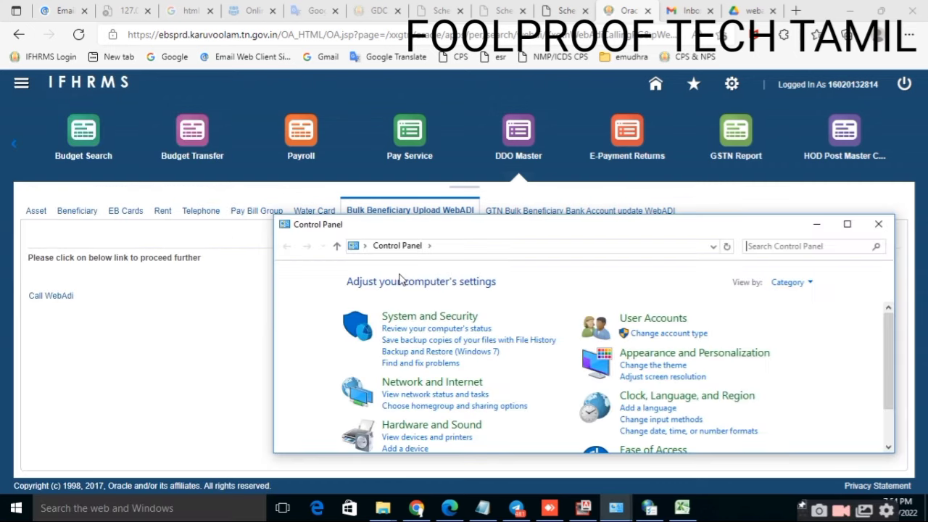
left_click(433, 384)
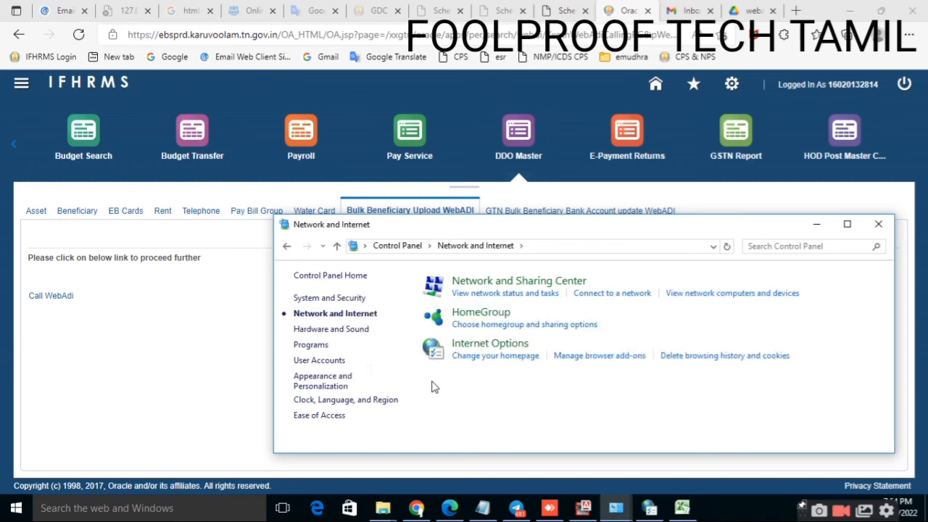
left_click(491, 350)
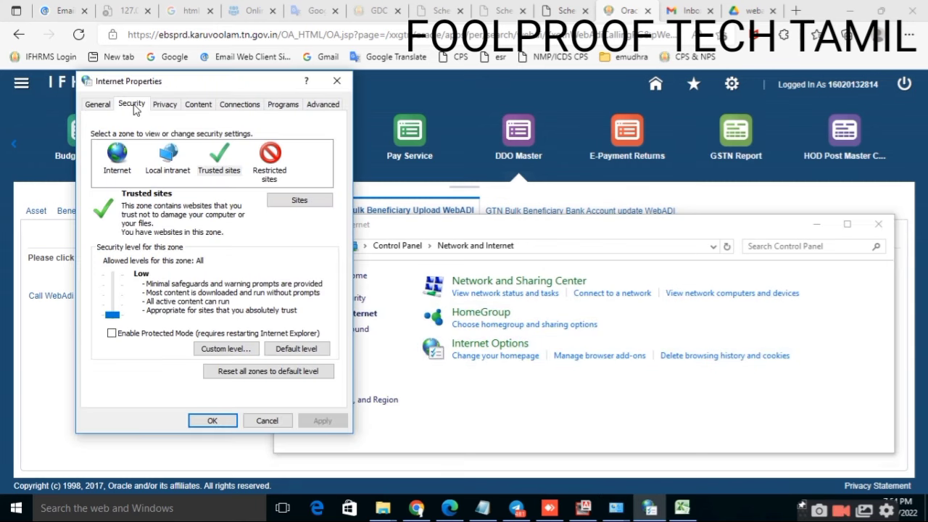
In the Internet zone's custom security level, enable "Allow status bar updates via script" under Scripting.
left_click(118, 169)
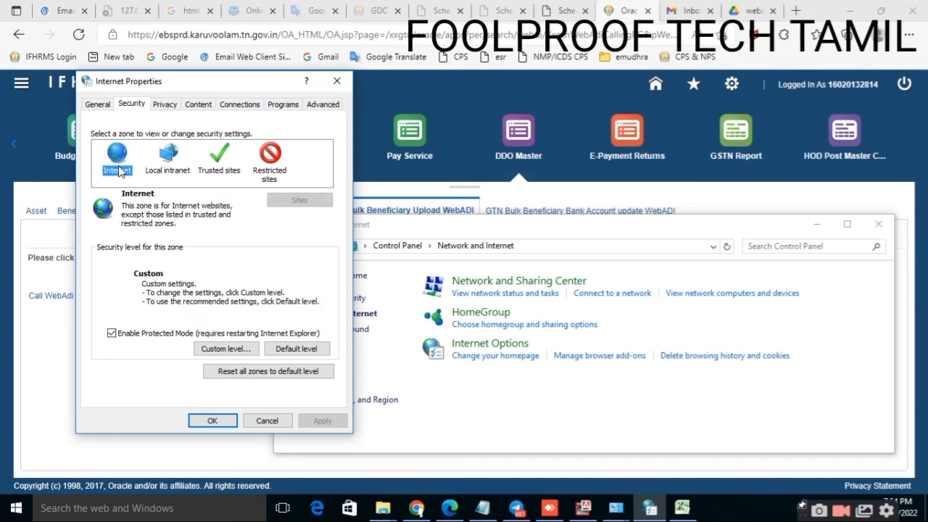
left_click(223, 350)
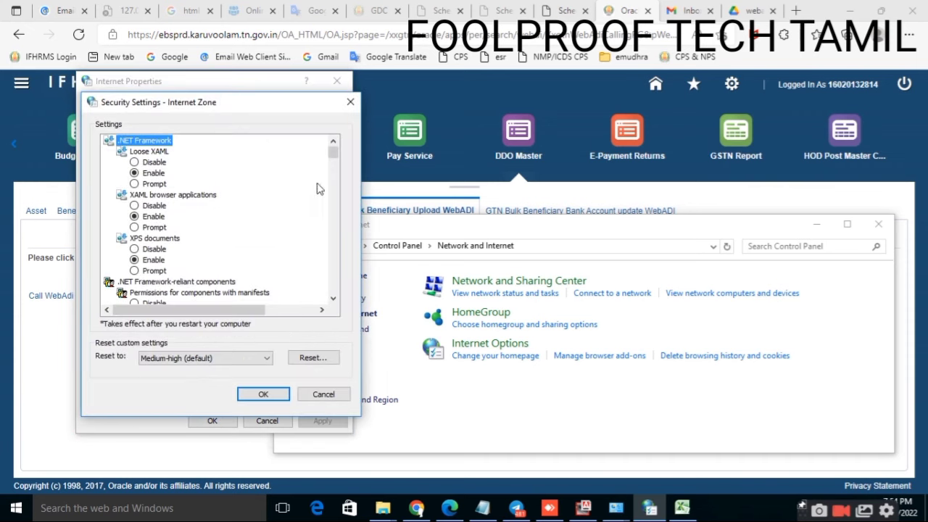
scroll(326, 175, "down", 15)
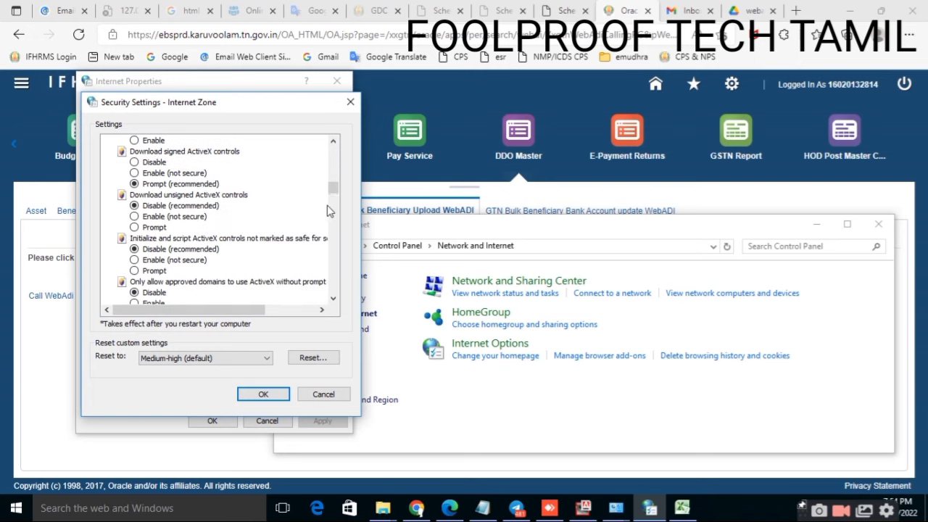
scroll(330, 228, "down", 3)
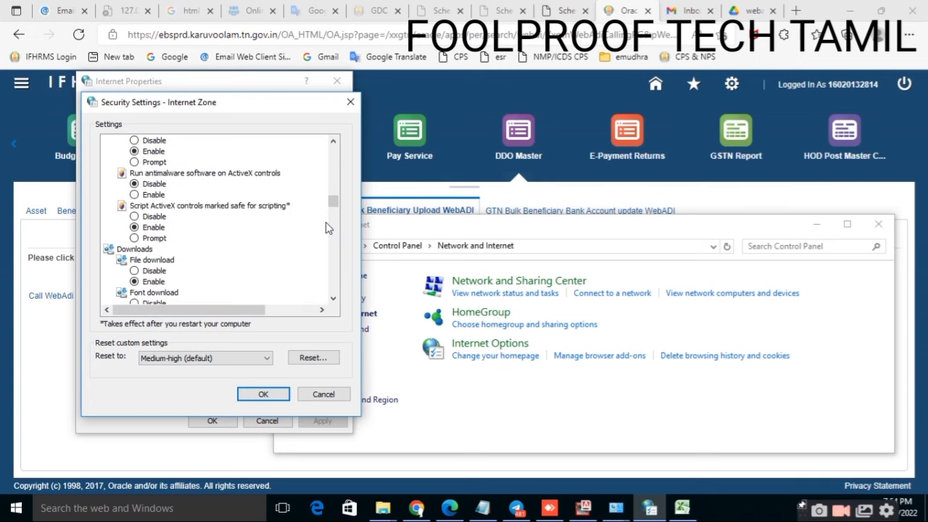
scroll(325, 223, "down", 9)
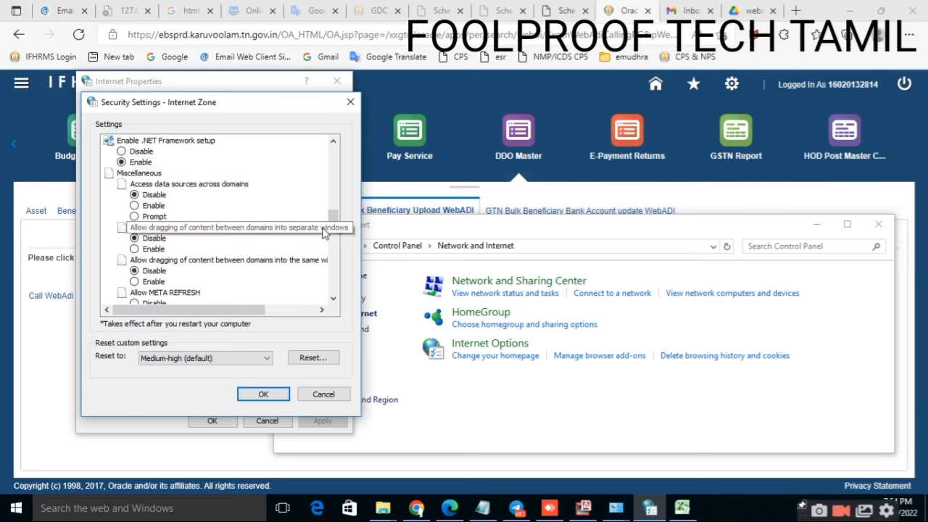
scroll(324, 233, "down", 12)
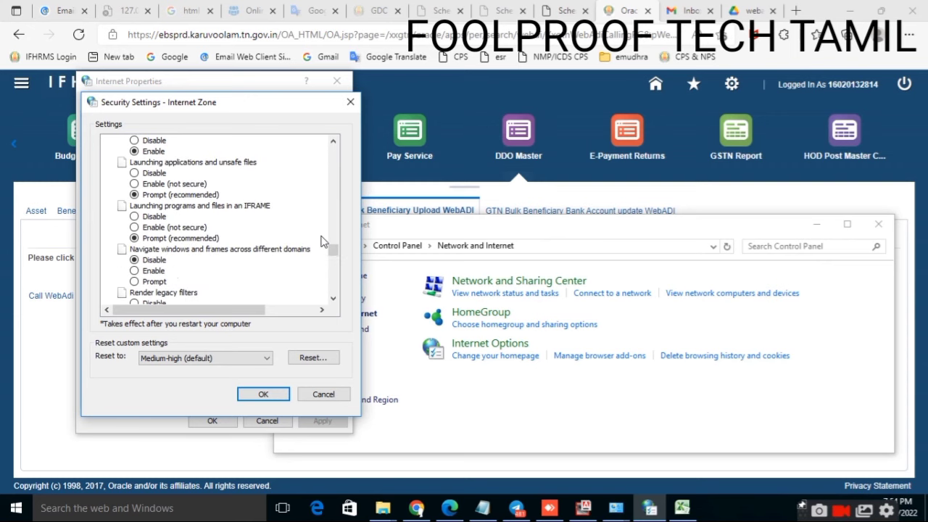
scroll(323, 241, "down", 5)
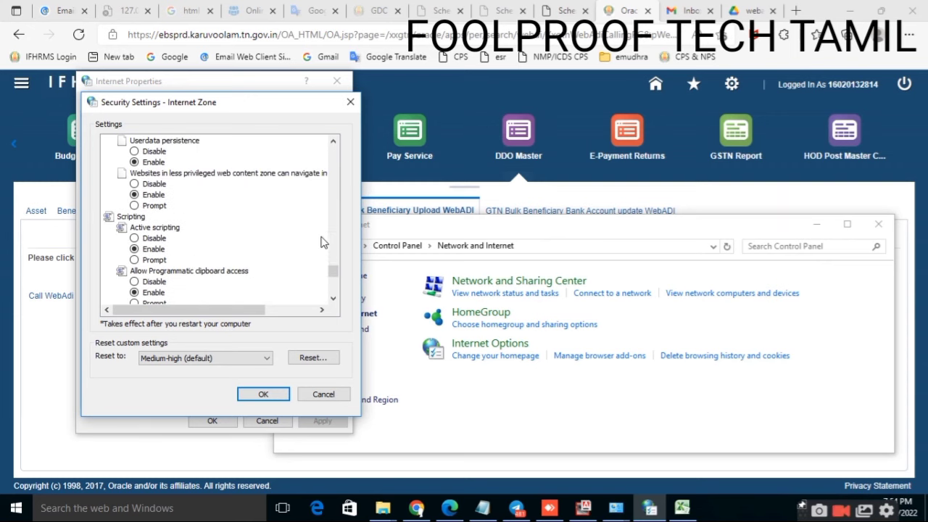
left_click(131, 184)
scroll(277, 205, "down", 2)
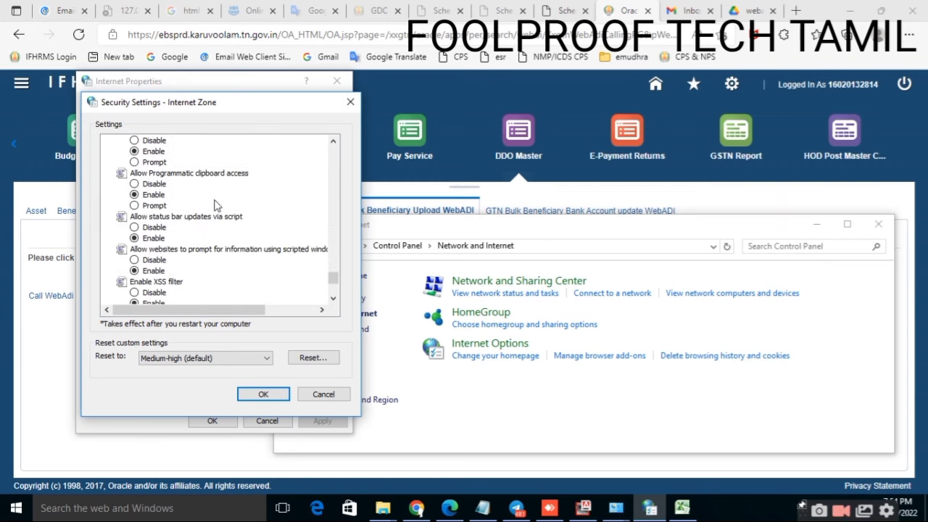
scroll(212, 203, "up", 1)
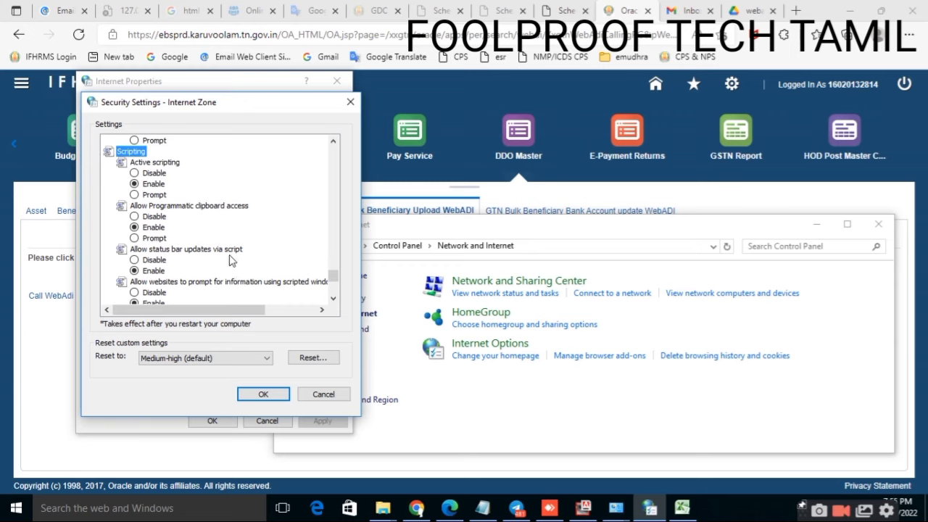
left_click(138, 271)
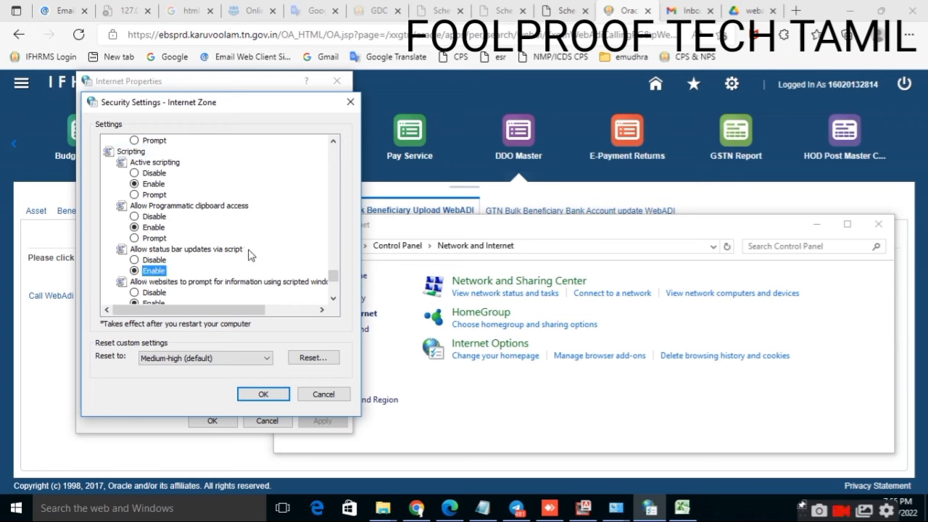
Enable "Allow websites to prompt for information using scripted windows" and accept the Internet zone's security settings.
scroll(141, 270, "down", 1)
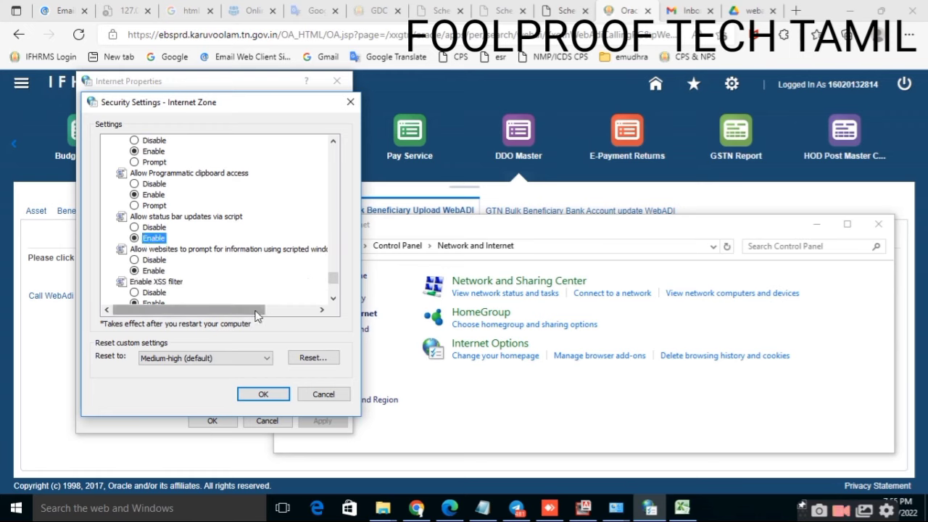
left_click_drag(254, 315, 153, 260)
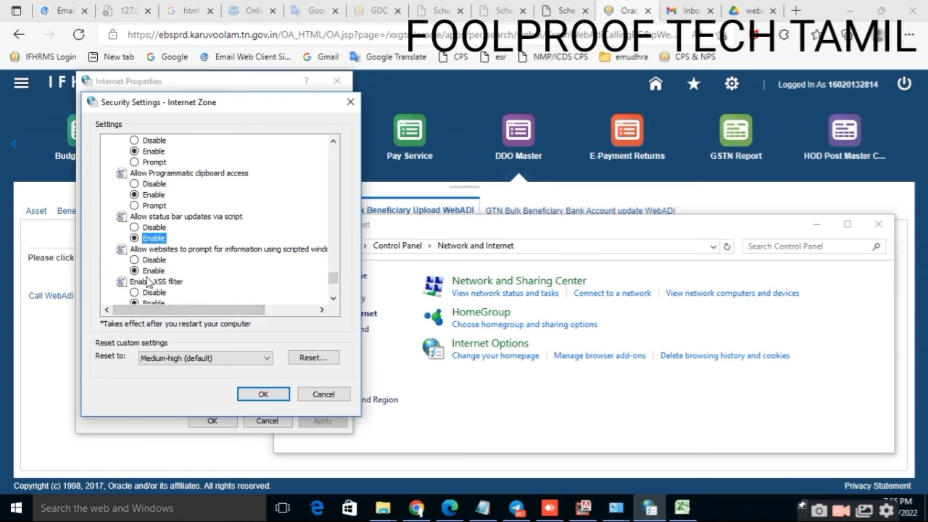
left_click(150, 272)
scroll(160, 214, "up", 1)
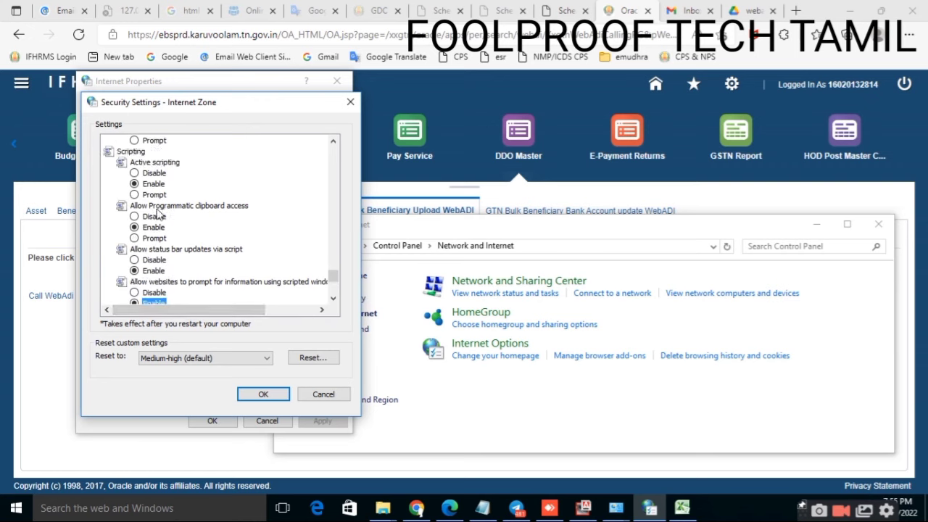
scroll(179, 231, "down", 1)
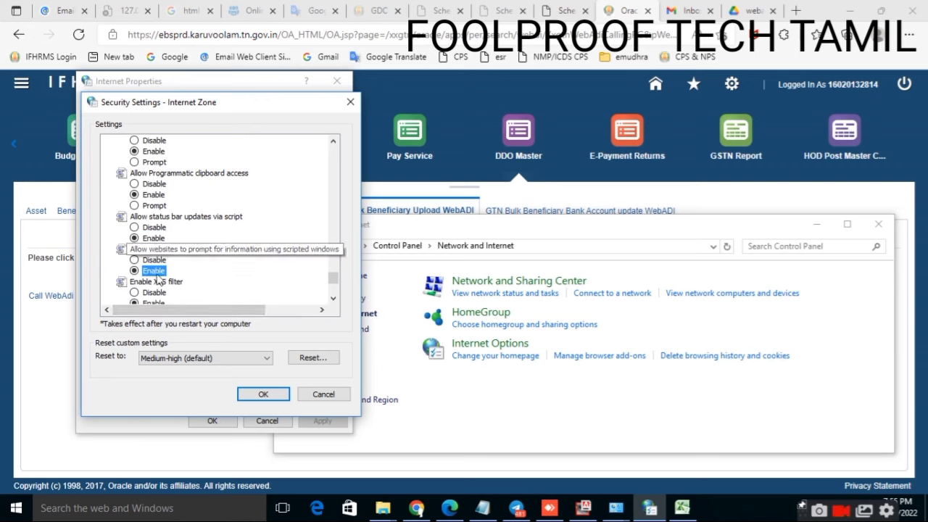
left_click(263, 394)
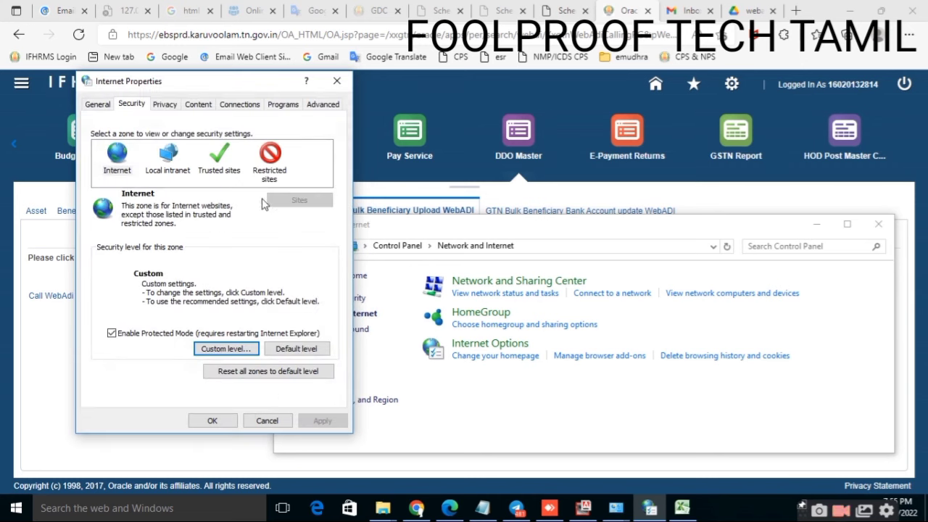
left_click(132, 105)
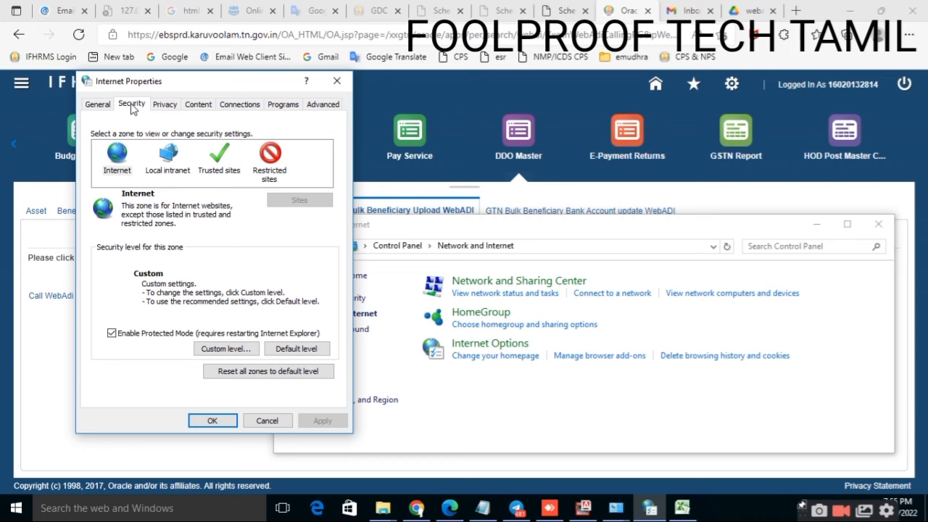
left_click(215, 166)
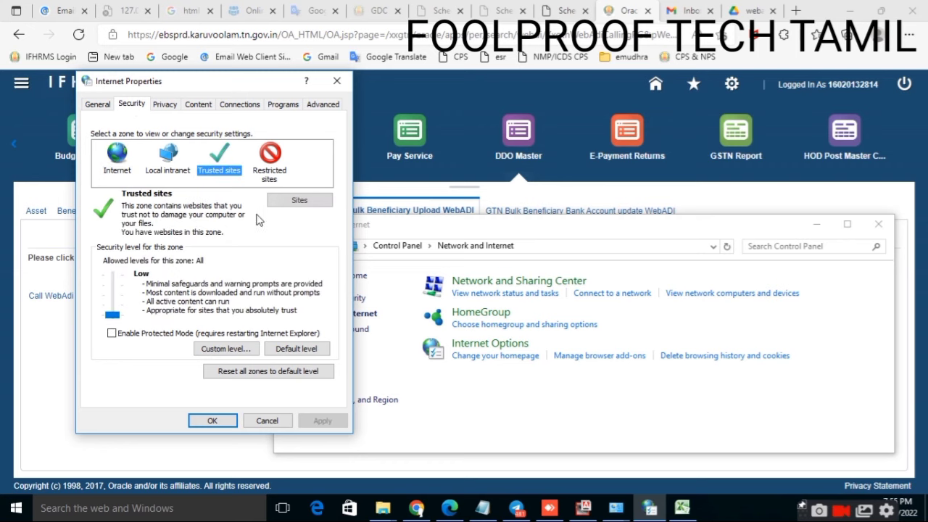
left_click(302, 201)
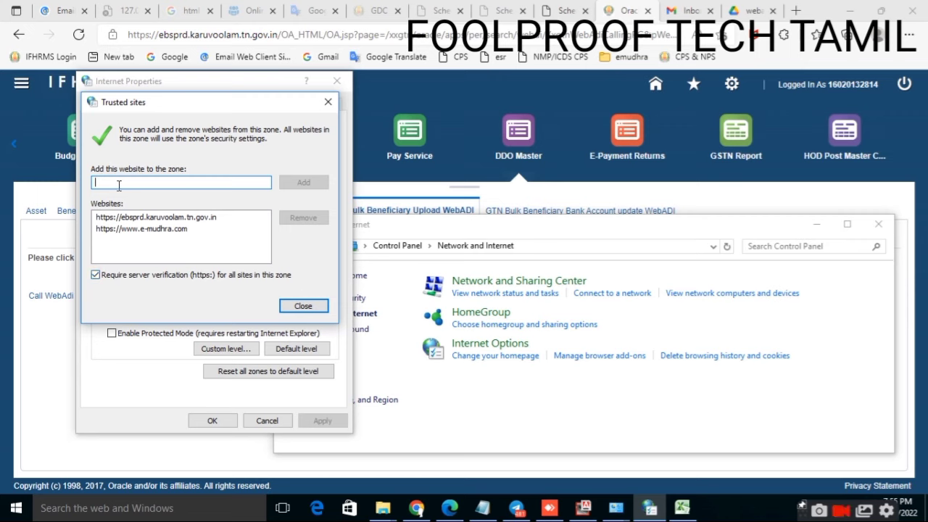
left_click(123, 219)
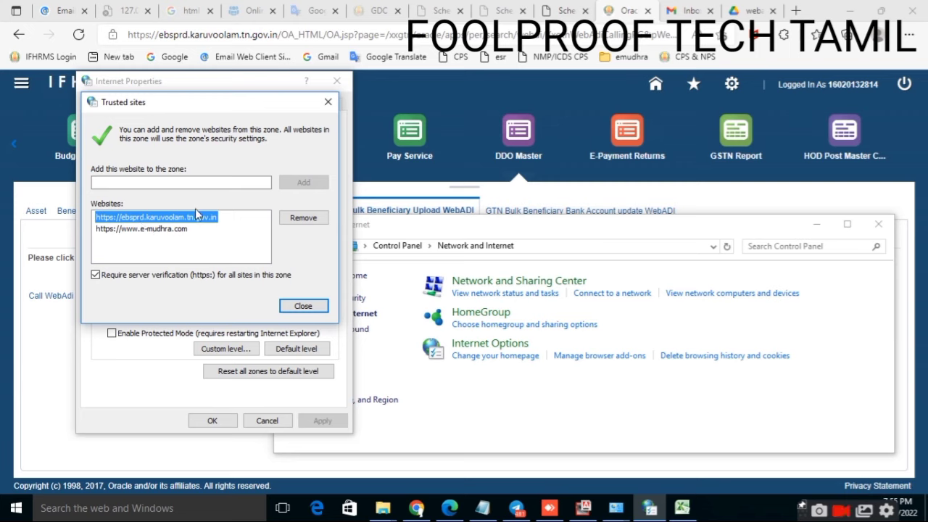
left_click(107, 183)
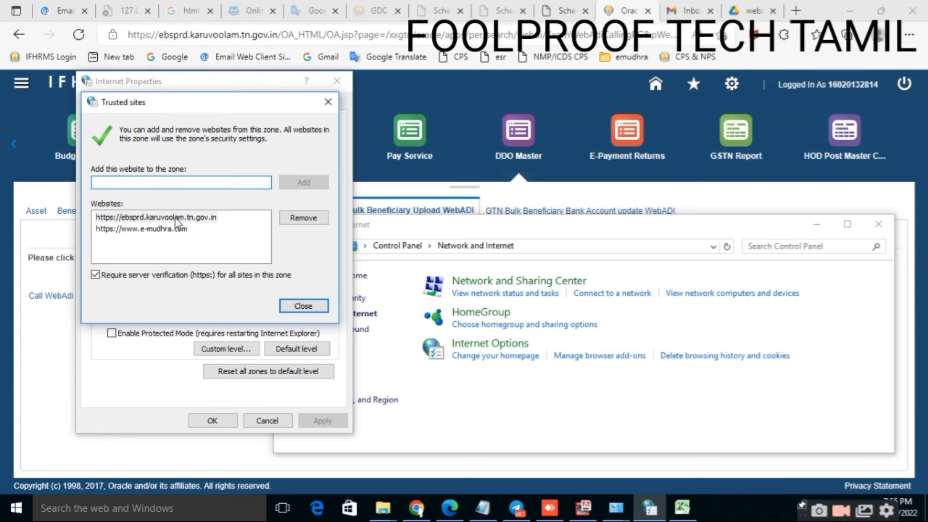
left_click(303, 307)
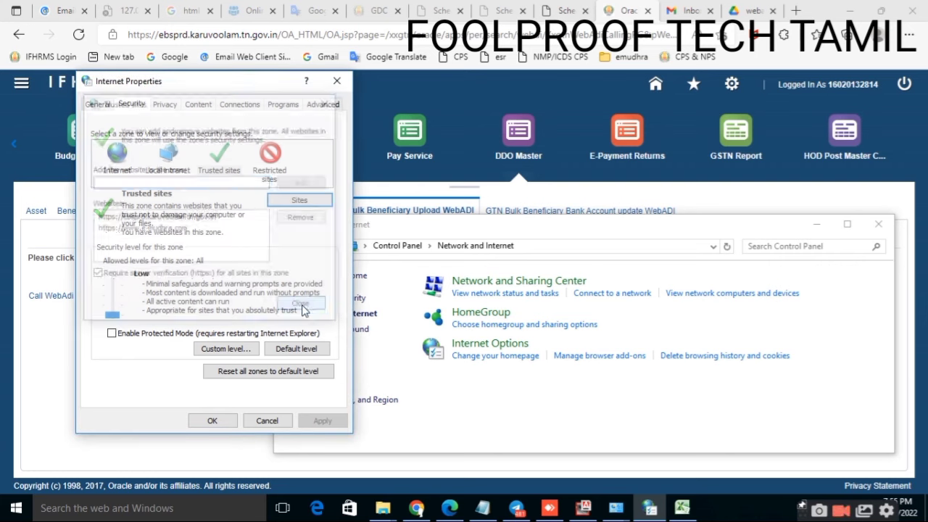
left_click(213, 420)
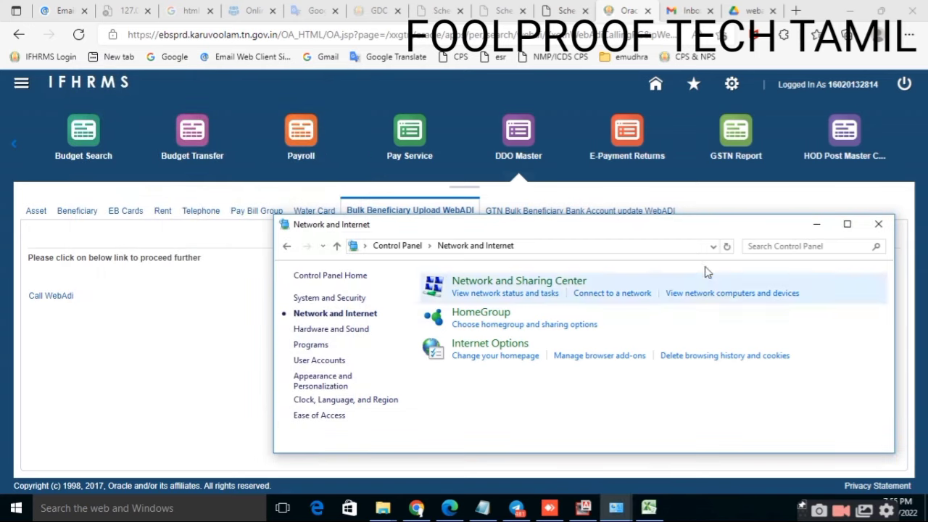
left_click(816, 224)
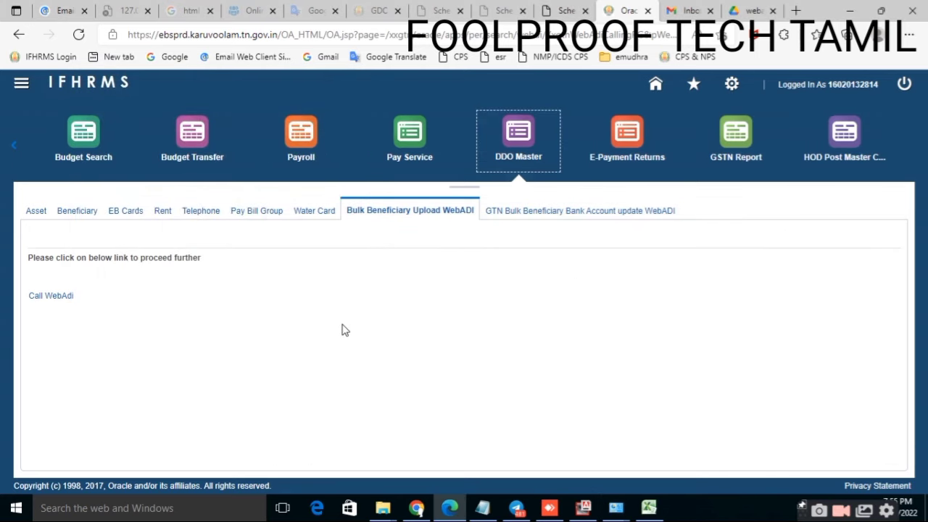